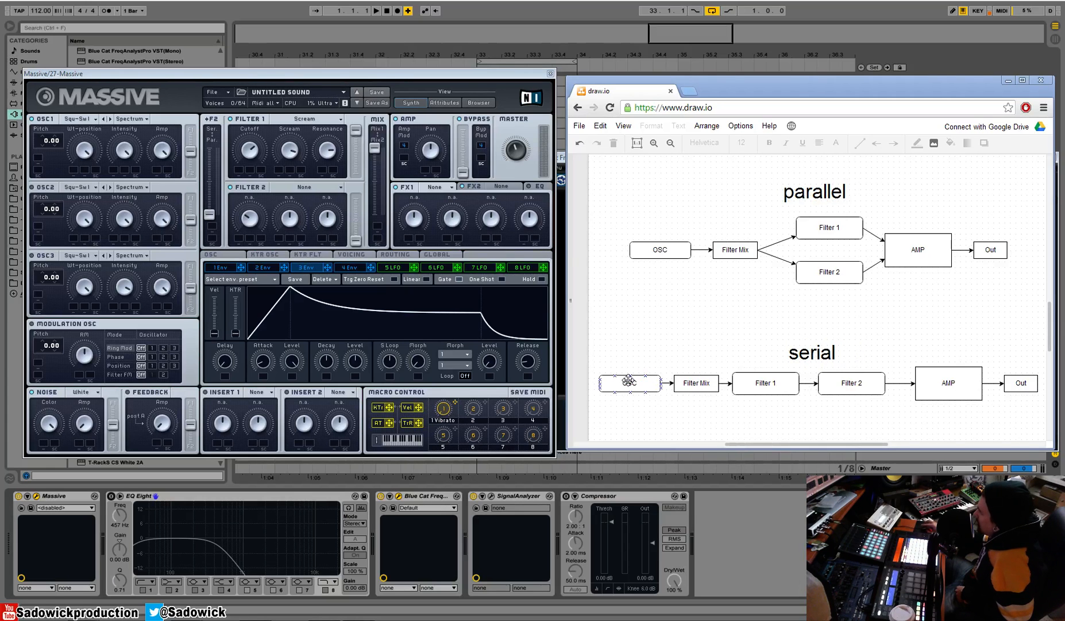
Step: Examine the parallel and serial signal-flow diagrams running from OSC through Filter Mix, Filter 1, Filter 2 and AMP to Out
{"action": "left_click", "coordinate": [706, 380]}
{"action": "left_click", "coordinate": [861, 393]}
{"action": "left_click", "coordinate": [722, 375]}
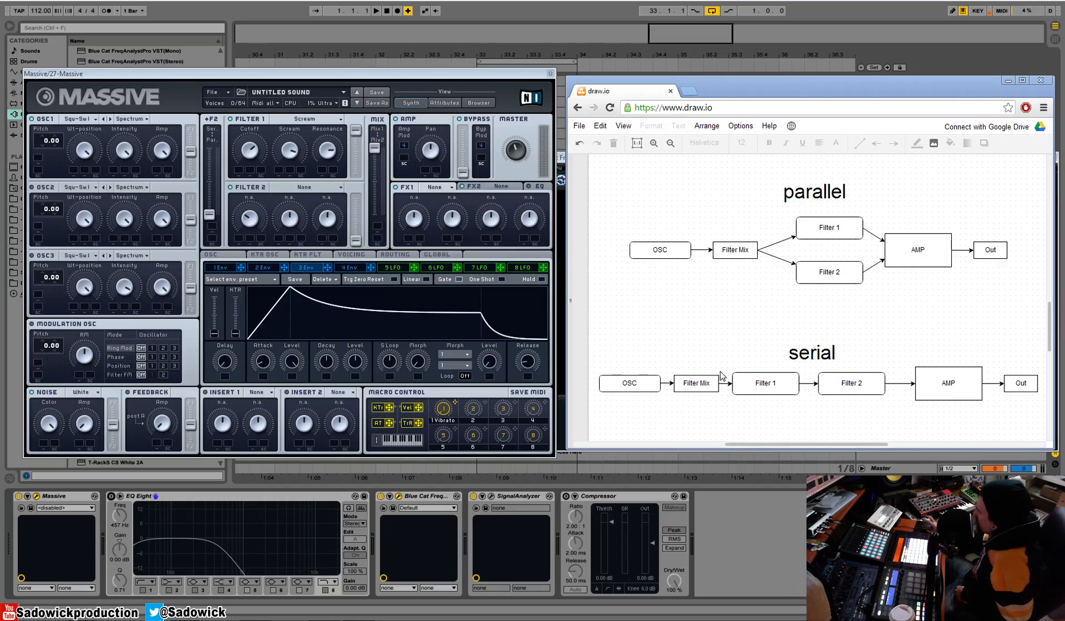
{"action": "left_click", "coordinate": [757, 383]}
{"action": "left_click", "coordinate": [1015, 382]}
{"action": "left_click", "coordinate": [828, 234]}
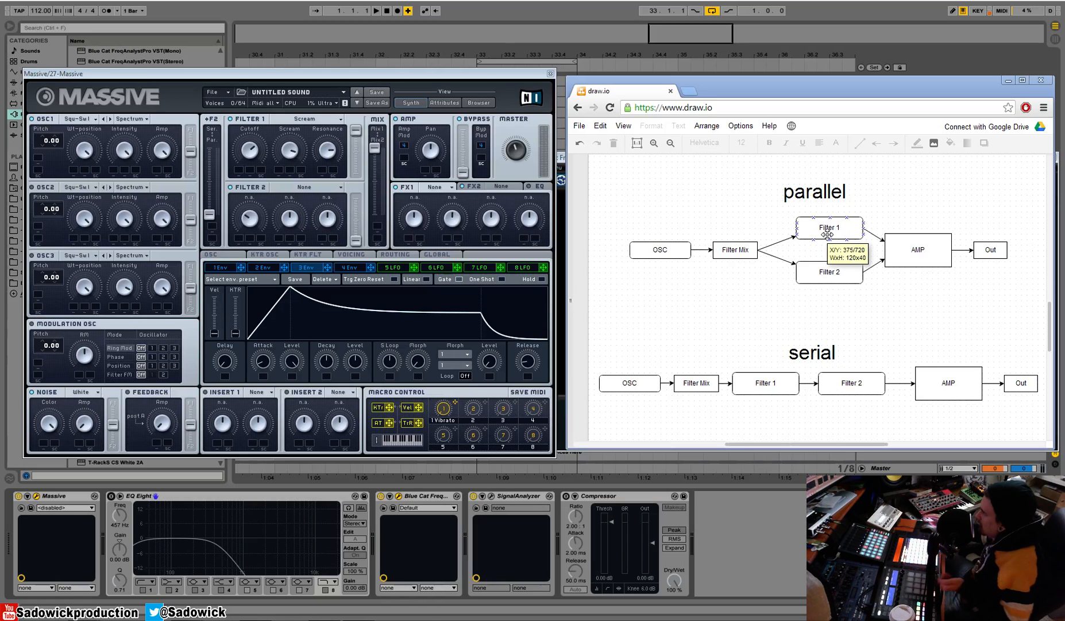
{"action": "left_click", "coordinate": [801, 264]}
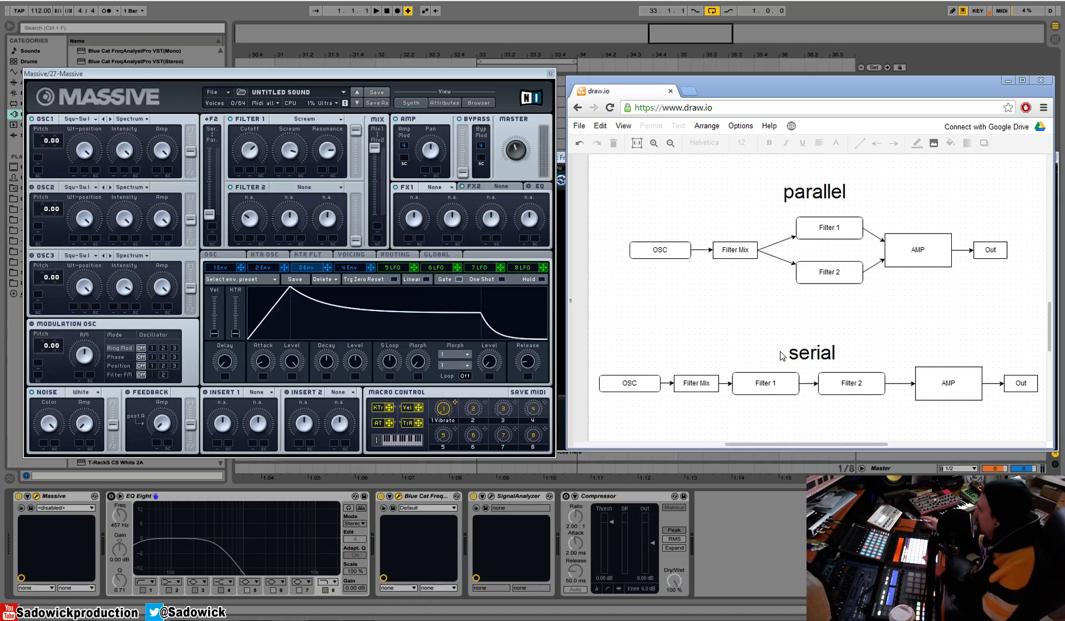
{"action": "left_click", "coordinate": [857, 354]}
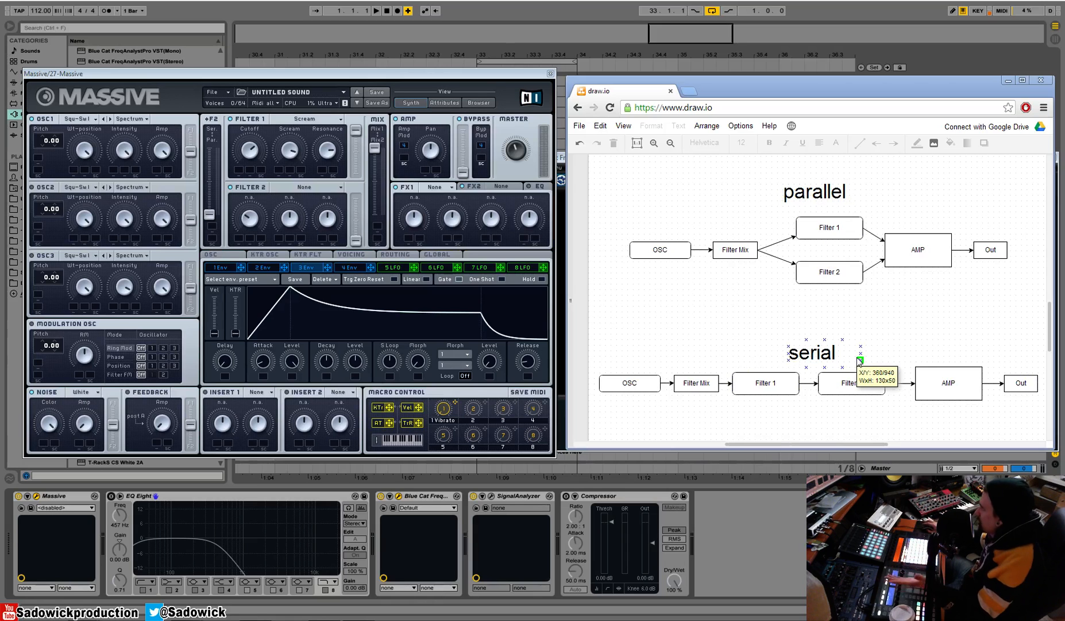
{"action": "left_click", "coordinate": [932, 372]}
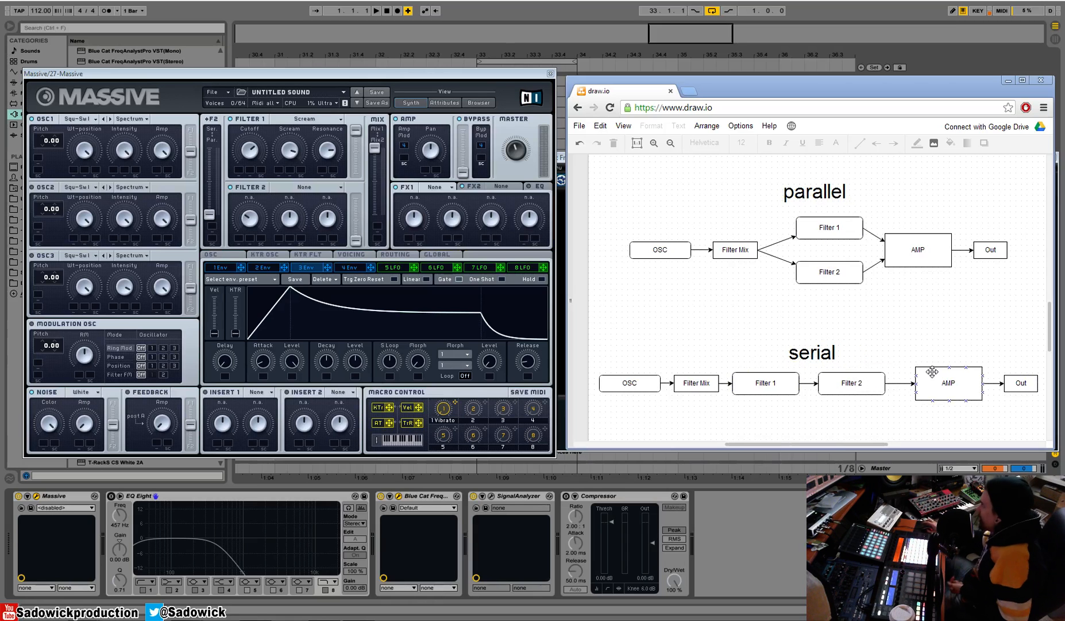
Step: Switch from the draw.io diagram to Massive and start a new sound with Filter 2's output level raised
{"action": "left_click", "coordinate": [1010, 80]}
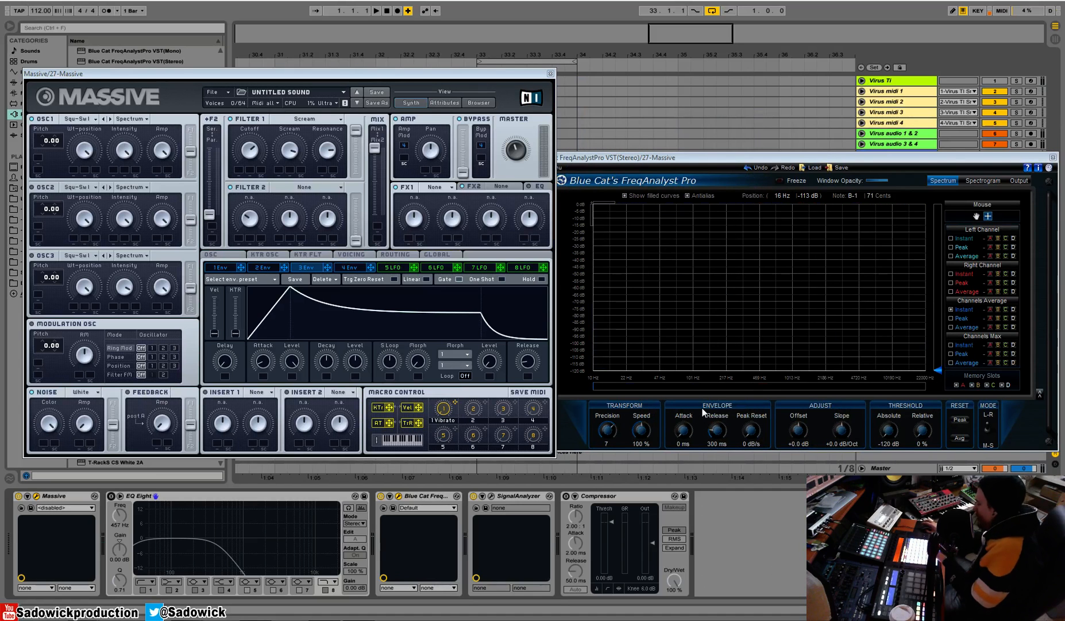
{"action": "left_click", "coordinate": [230, 95]}
{"action": "left_click", "coordinate": [229, 93]}
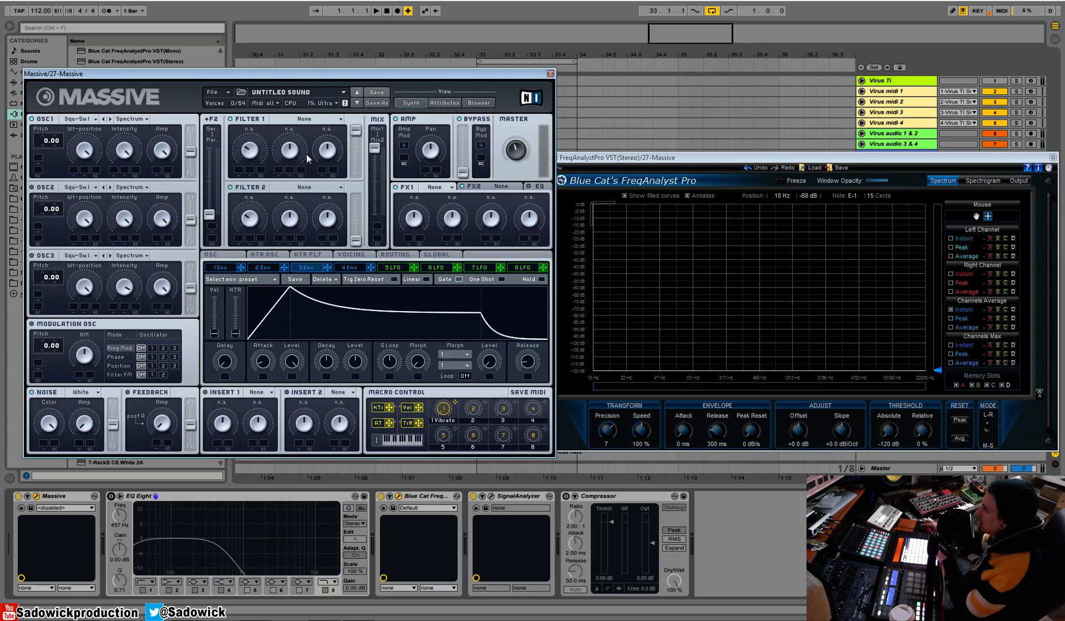
{"action": "left_click_drag", "start_coordinate": [357, 242], "coordinate": [351, 163]}
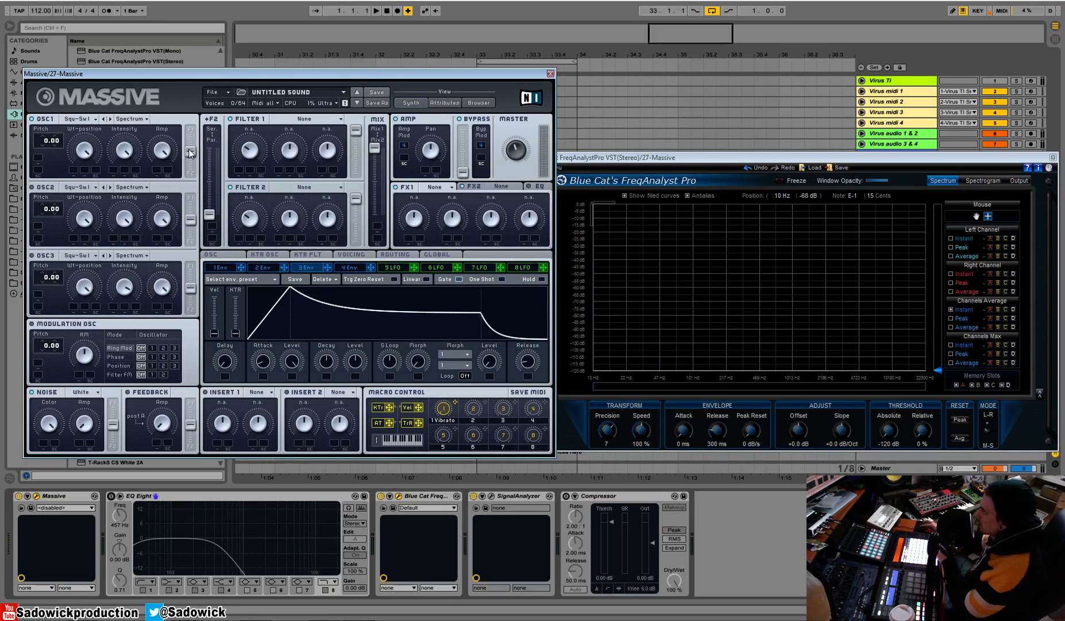
Step: Set Filter 1's type to Comb
{"action": "left_click", "coordinate": [306, 119]}
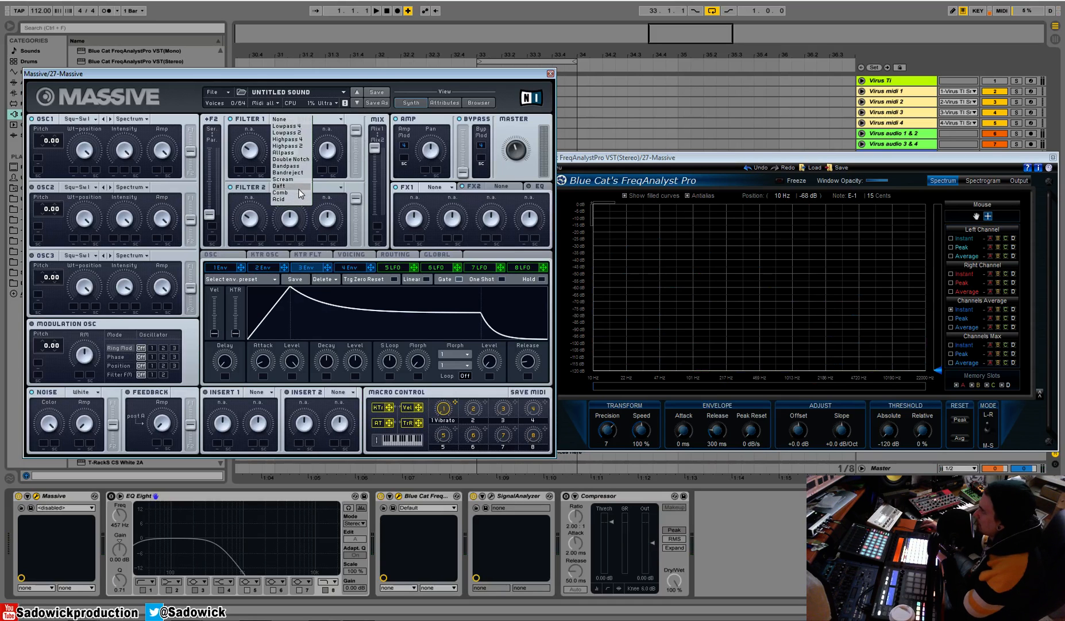
{"action": "left_click", "coordinate": [291, 199]}
{"action": "left_click", "coordinate": [307, 119]}
{"action": "left_click", "coordinate": [293, 192]}
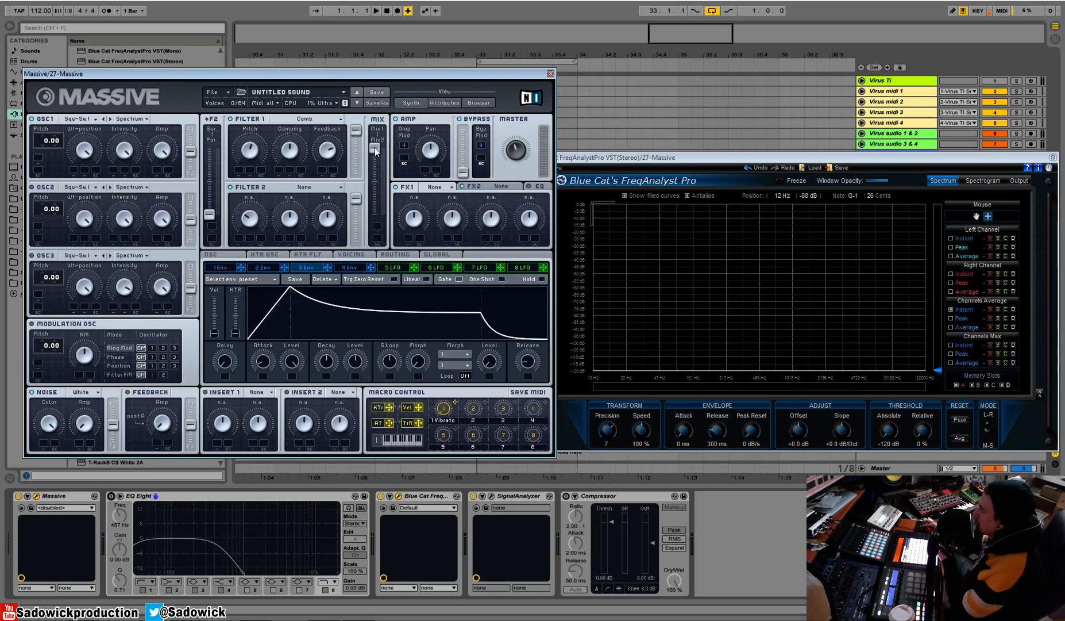
Step: Move the filter mix fully to Mix2, and set Filter 2 to Lowpass 4 with its cutoff adjusted
{"action": "left_click_drag", "start_coordinate": [375, 148], "coordinate": [378, 210]}
{"action": "left_click", "coordinate": [304, 186]}
{"action": "left_click", "coordinate": [294, 194]}
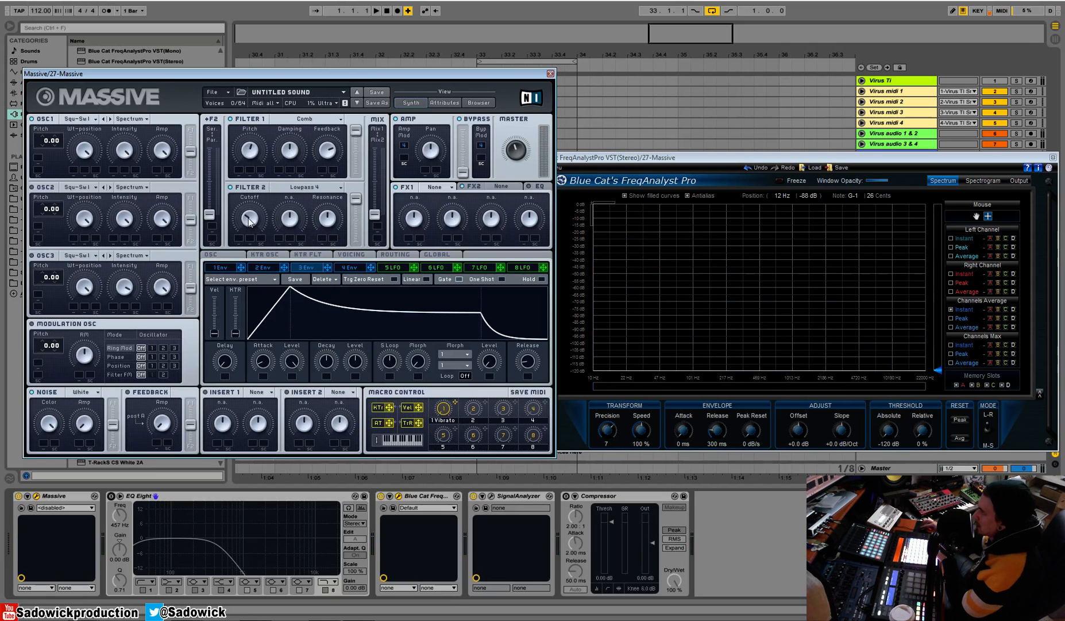
{"action": "left_click_drag", "start_coordinate": [255, 224], "coordinate": [254, 214]}
Step: Route OSC 1 equally to both filters and set the filter mix midway between Mix1 and Mix2
{"action": "left_click_drag", "start_coordinate": [377, 218], "coordinate": [376, 198]}
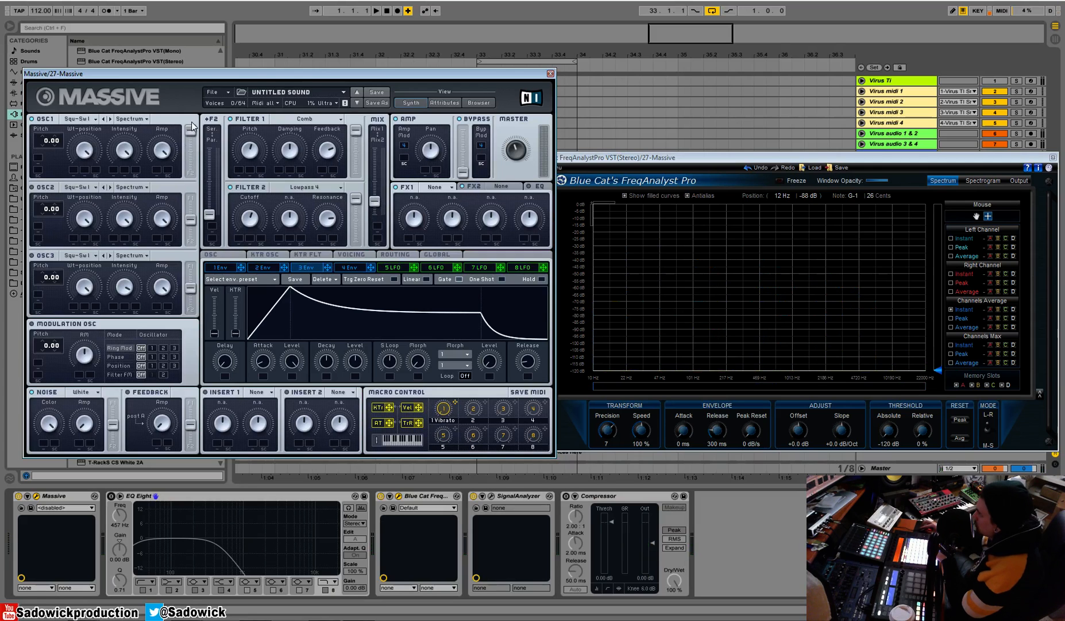
{"action": "left_click_drag", "start_coordinate": [193, 126], "coordinate": [191, 150]}
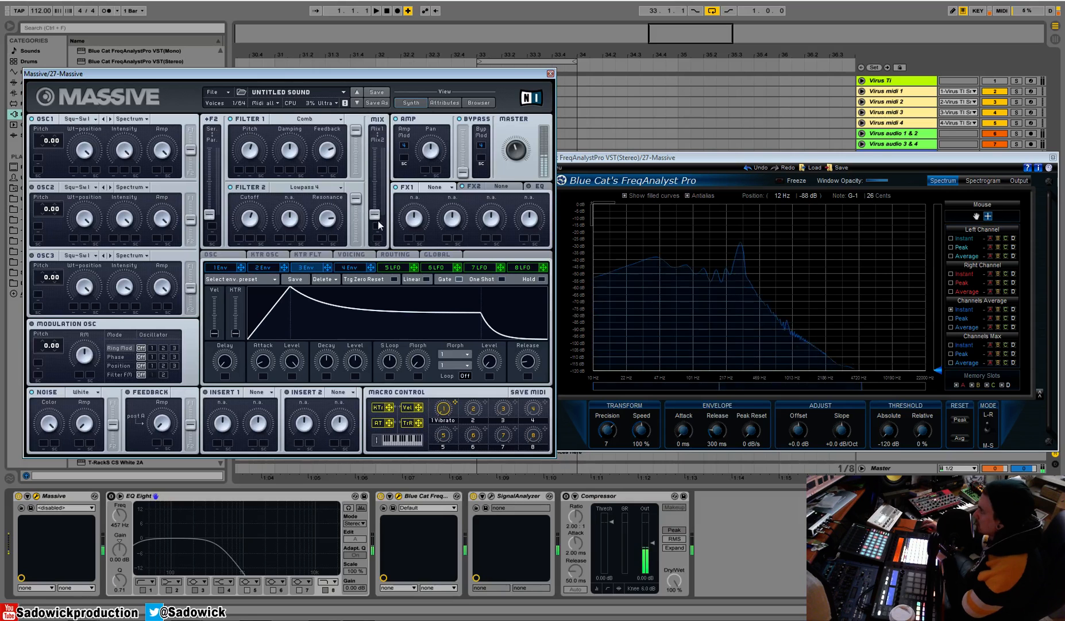
{"action": "left_click_drag", "start_coordinate": [378, 216], "coordinate": [378, 182]}
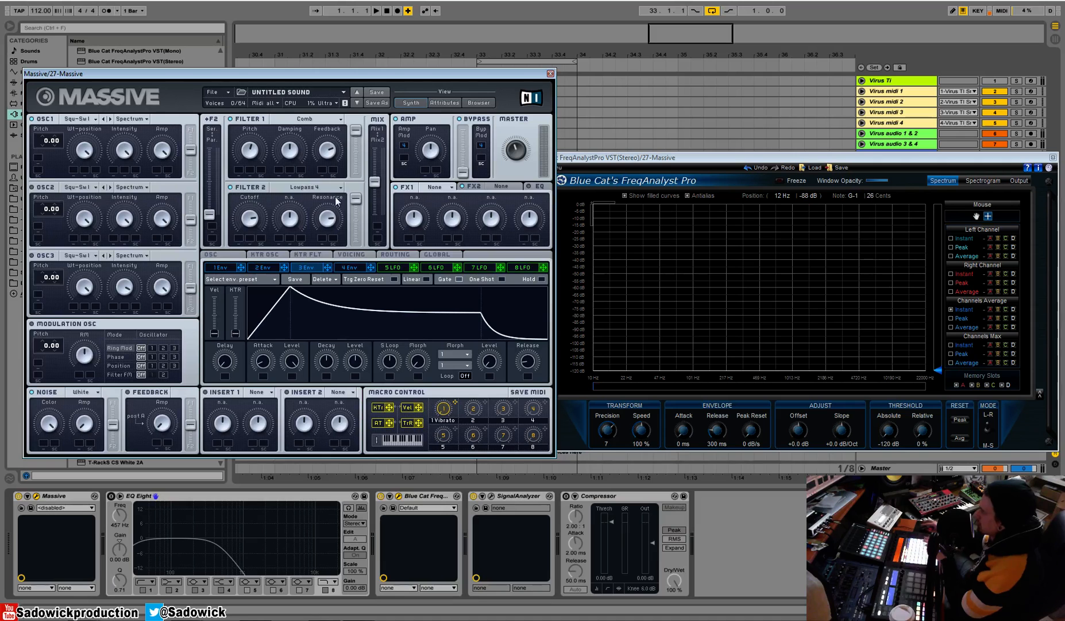
Step: Start a new sound with the filters routed in series and OSC 1 sent fully to Filter 1
{"action": "left_click", "coordinate": [223, 89]}
{"action": "left_click", "coordinate": [229, 99]}
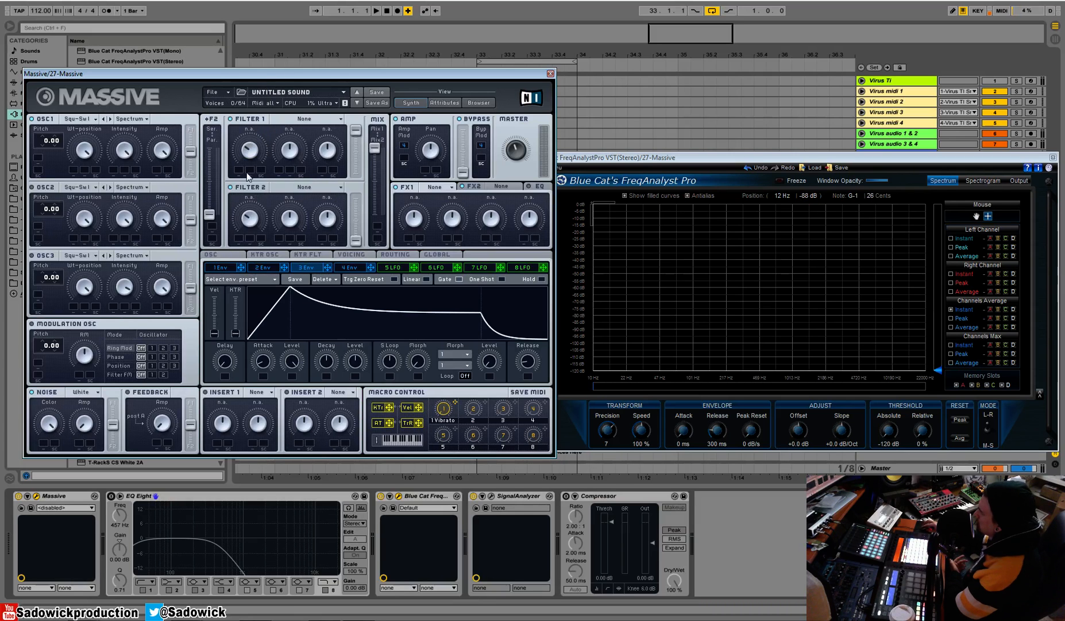
{"action": "left_click_drag", "start_coordinate": [218, 210], "coordinate": [194, 72]}
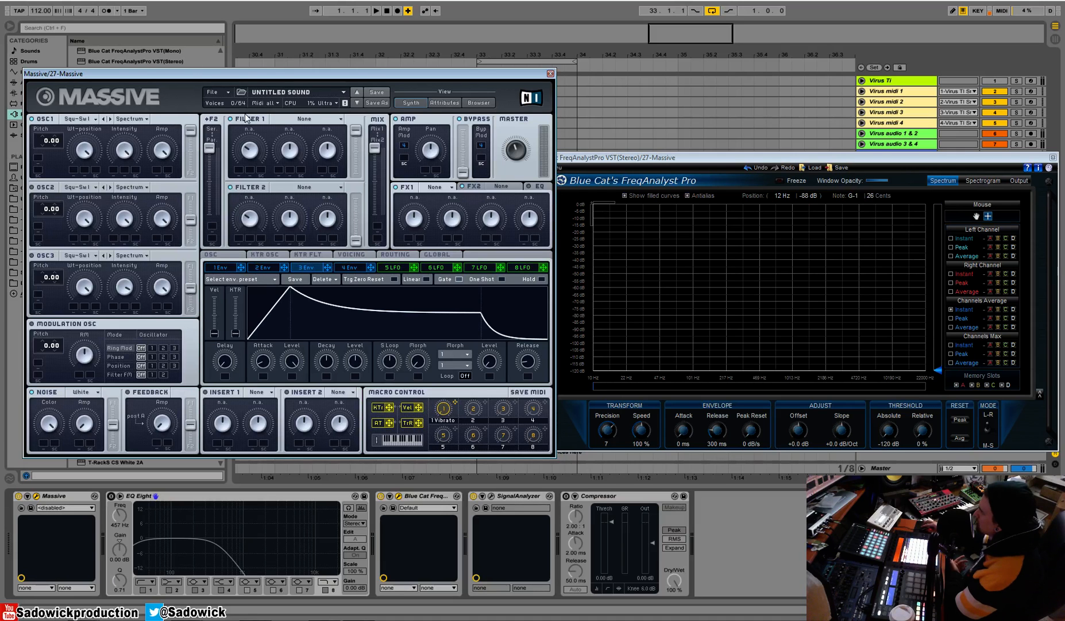
Step: Raise Filter 2's output level and set Filter 1's type to Comb
{"action": "left_click_drag", "start_coordinate": [356, 241], "coordinate": [360, 151]}
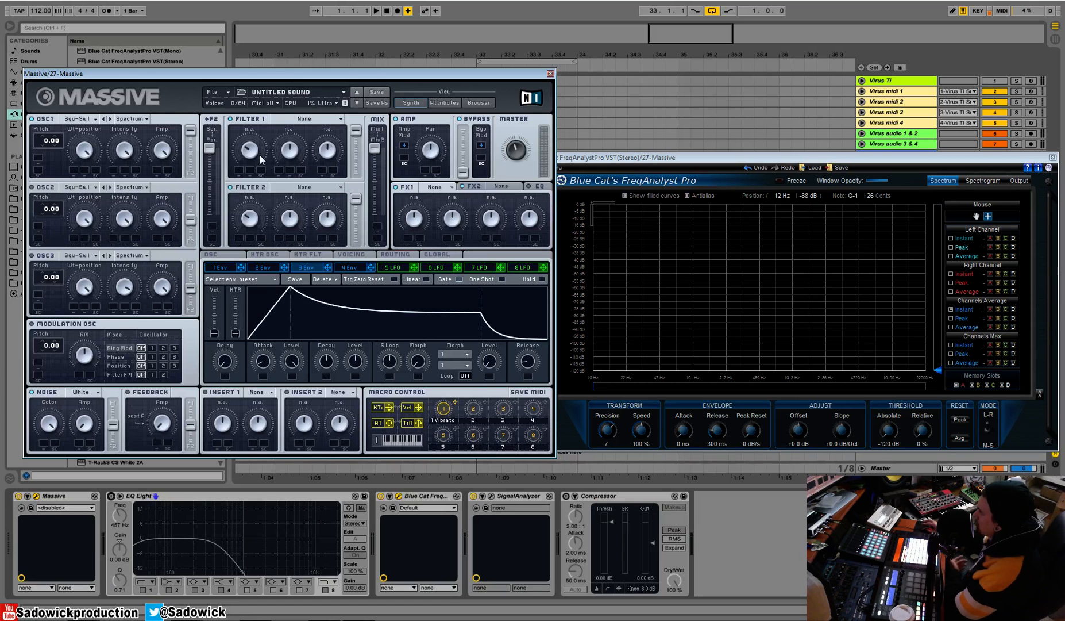
{"action": "left_click", "coordinate": [305, 119]}
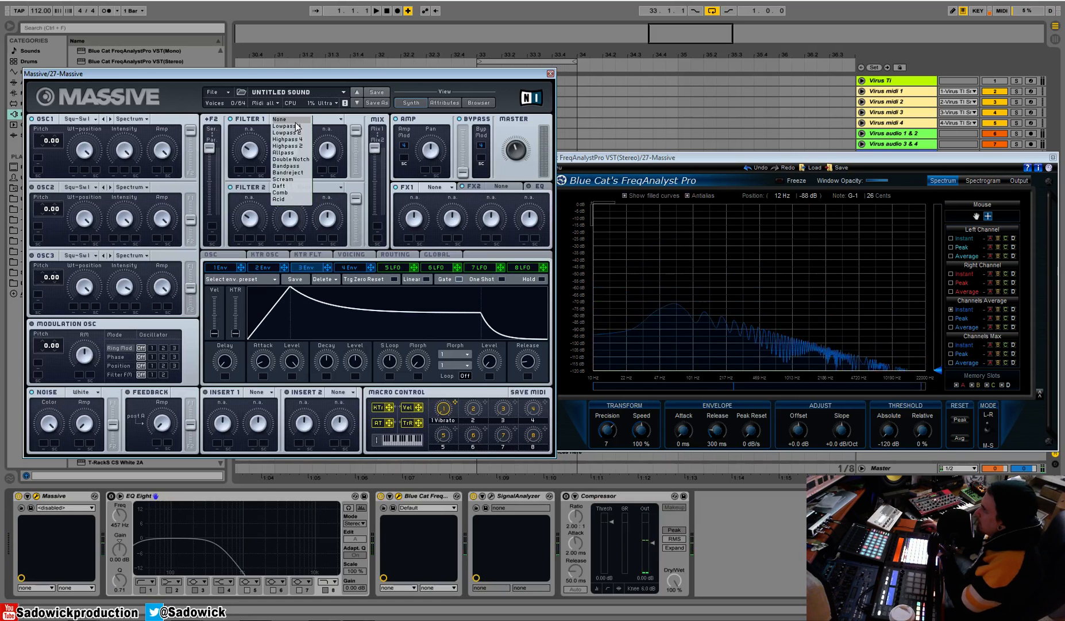
{"action": "left_click", "coordinate": [296, 192]}
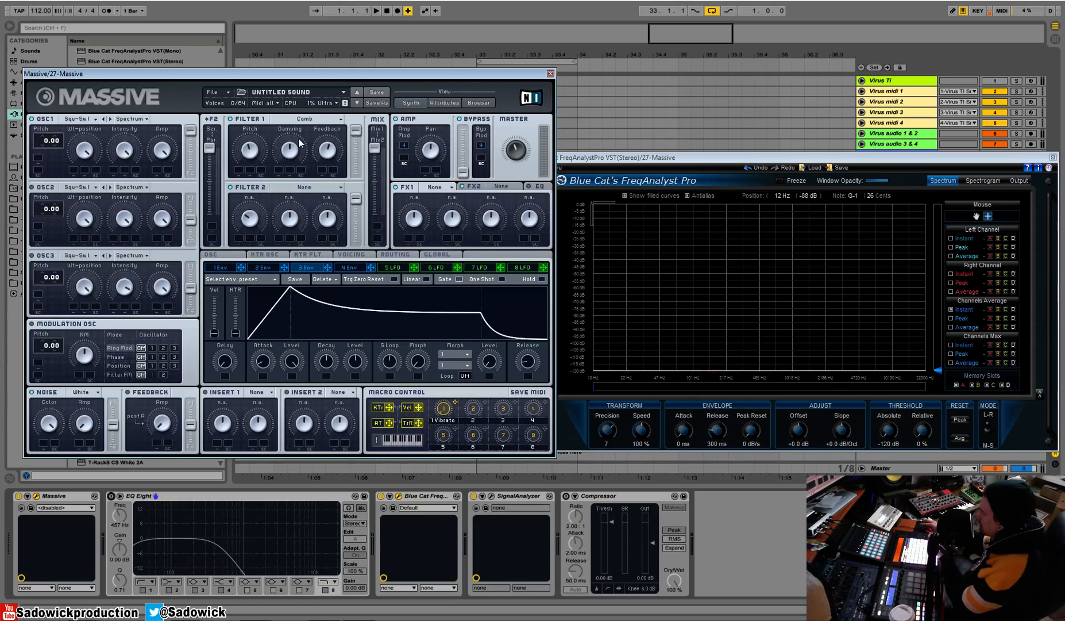
Step: Set Filter 2's type to Lowpass 2 and adjust its cutoff
{"action": "left_click", "coordinate": [310, 187]}
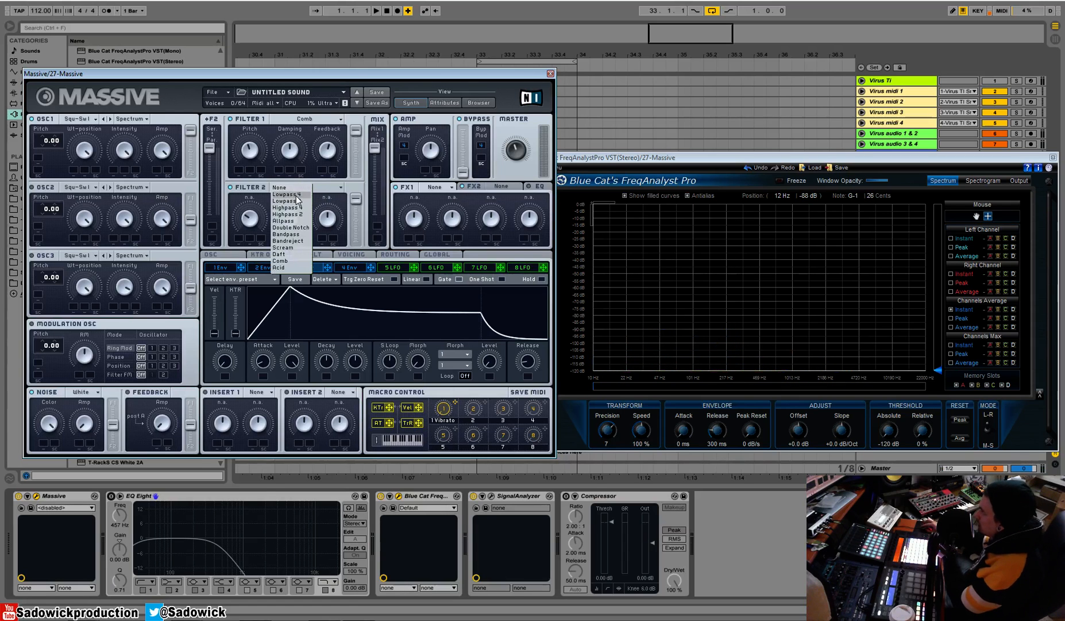
{"action": "left_click", "coordinate": [293, 201]}
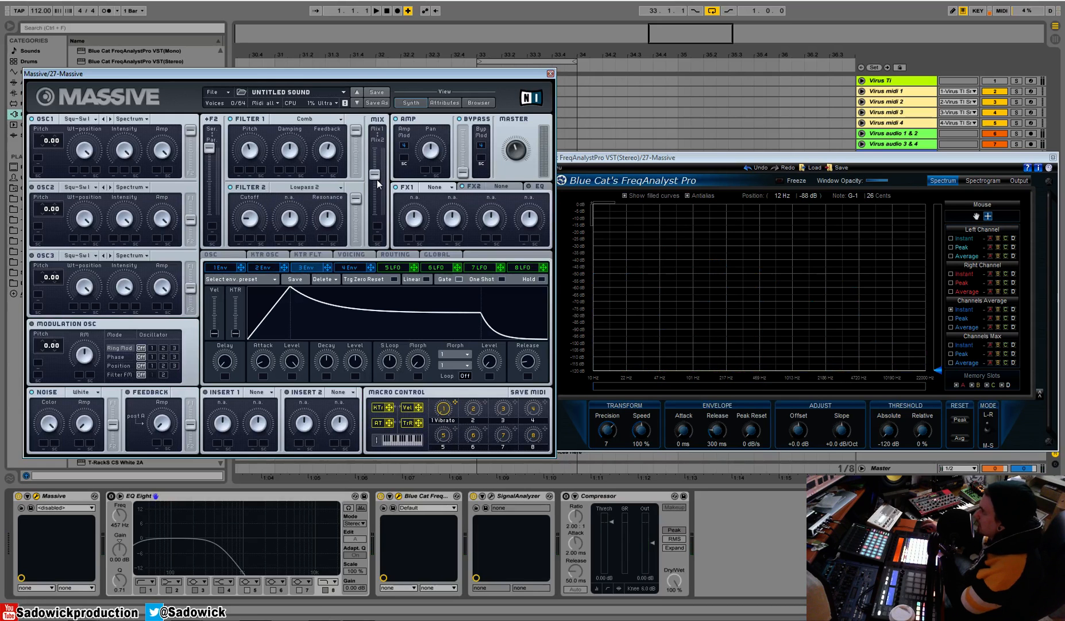
{"action": "left_click_drag", "start_coordinate": [256, 219], "coordinate": [259, 226]}
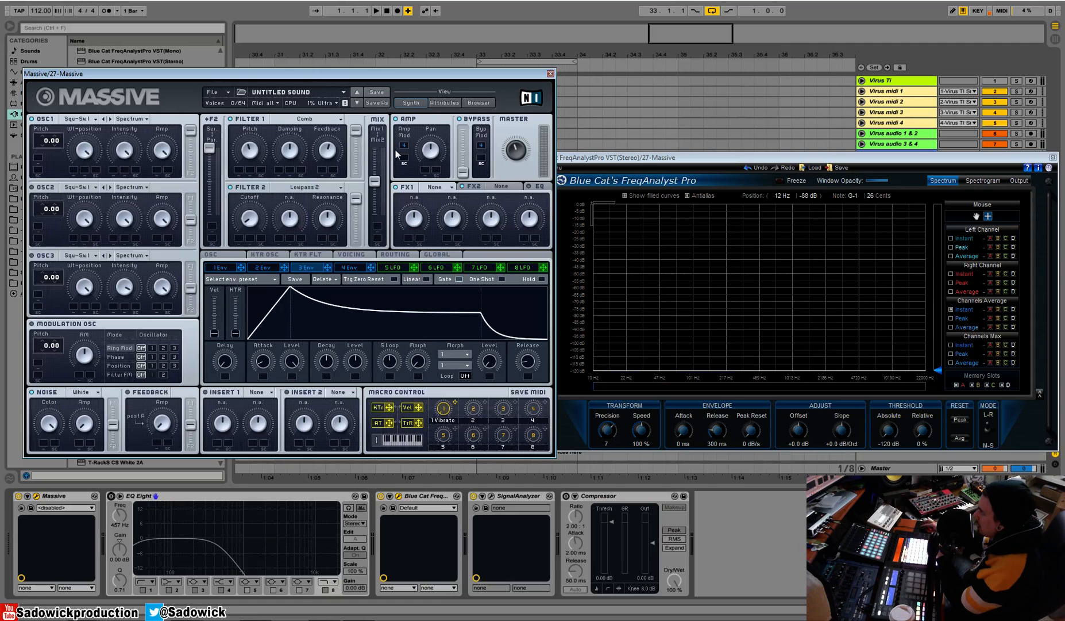
Step: Compare filter mix positions between Mix1 and Mix2 in the serial setup, leaving the mix fully at Mix2
{"action": "left_click_drag", "start_coordinate": [377, 180], "coordinate": [368, 317]}
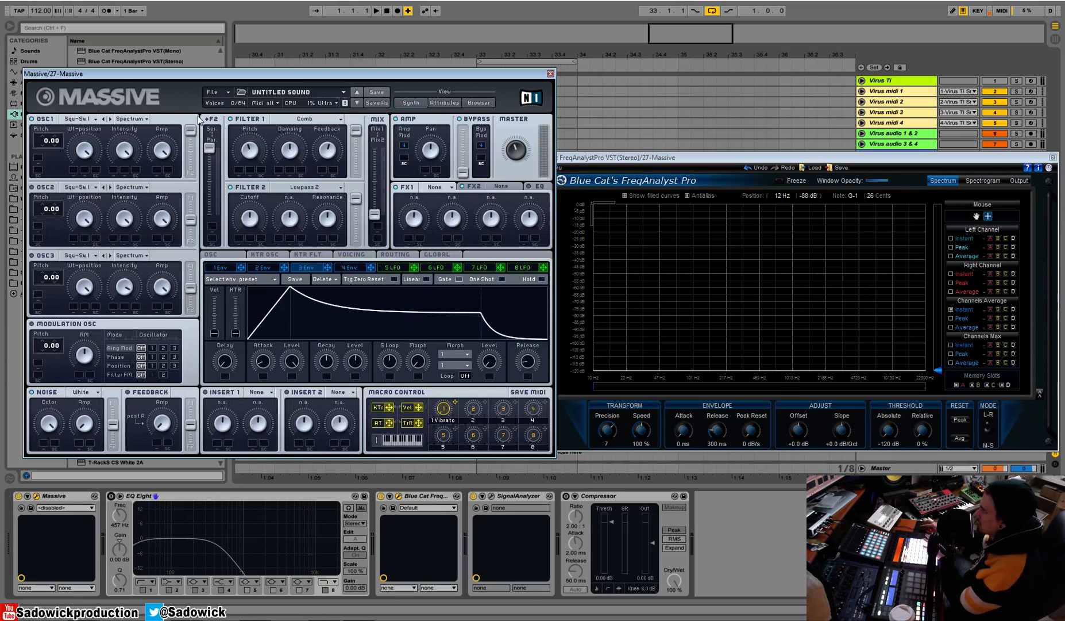
{"action": "left_click_drag", "start_coordinate": [379, 173], "coordinate": [379, 177]}
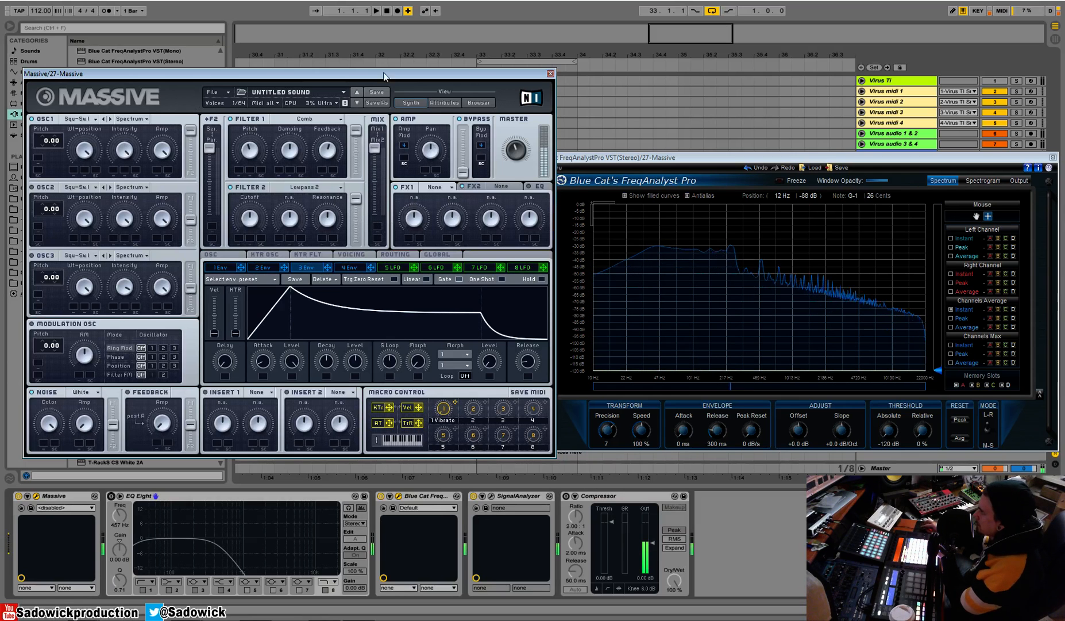
{"action": "left_click_drag", "start_coordinate": [374, 182], "coordinate": [377, 216]}
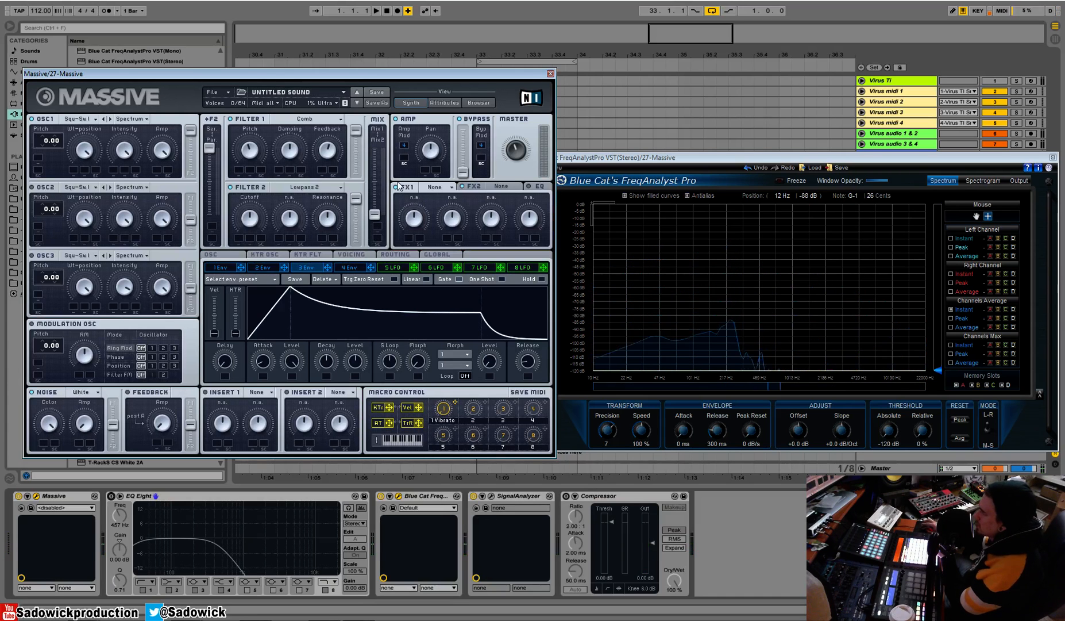
{"action": "left_click_drag", "start_coordinate": [378, 215], "coordinate": [372, 241]}
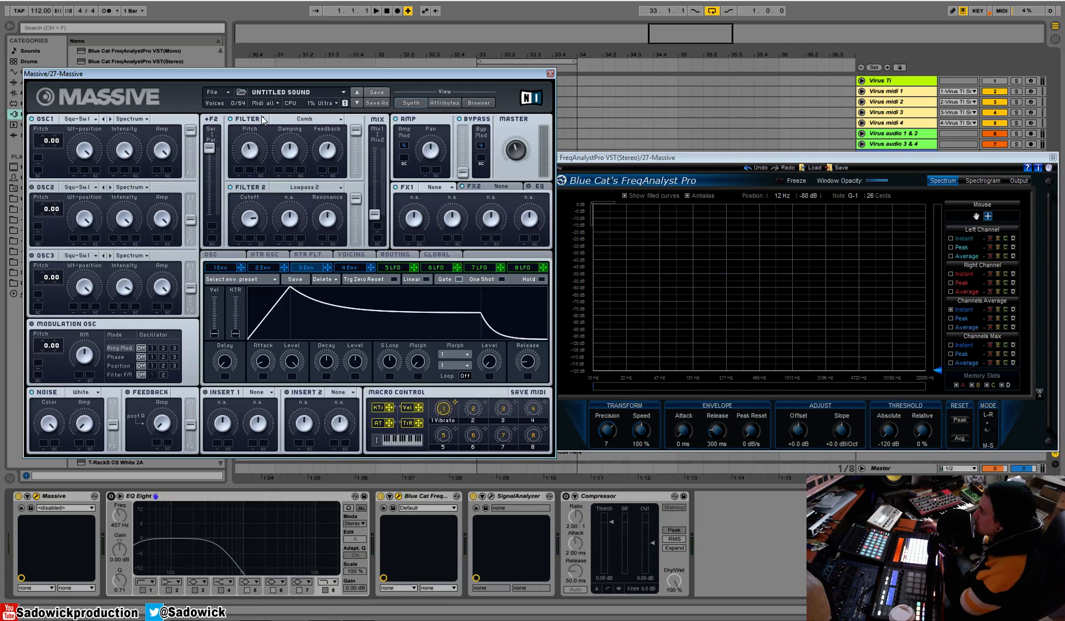
Step: Try OSC 1 routed fully to Filter 2 with parallel and serial filters, restoring OSC 1 to Filter 1 and the mix to Mix2
{"action": "left_click_drag", "start_coordinate": [190, 131], "coordinate": [191, 172]}
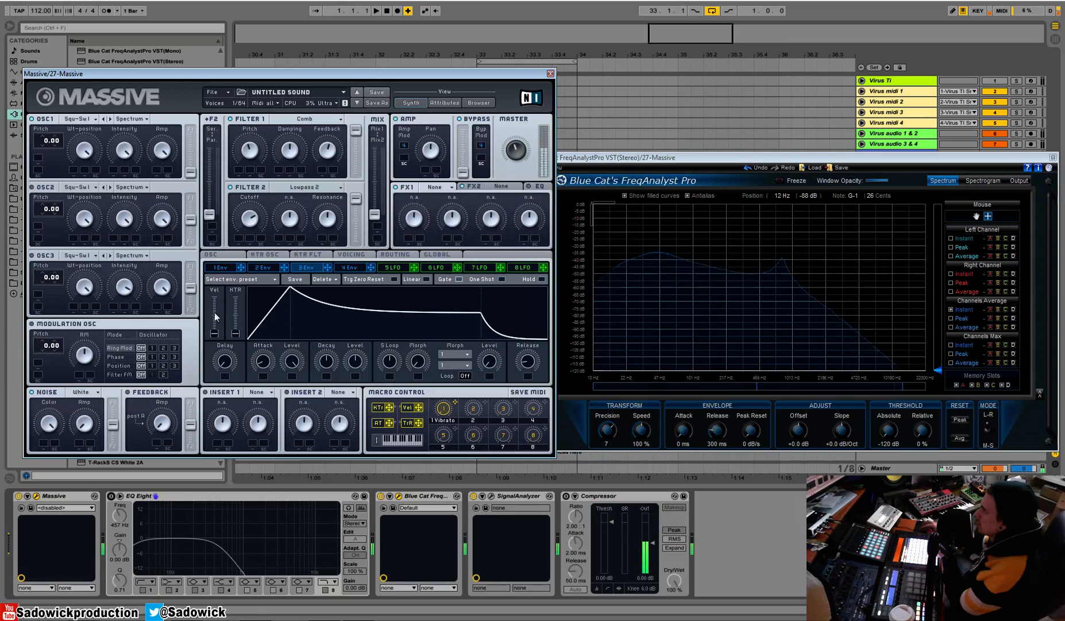
{"action": "left_click_drag", "start_coordinate": [209, 214], "coordinate": [209, 148]}
{"action": "left_click_drag", "start_coordinate": [374, 214], "coordinate": [372, 184]}
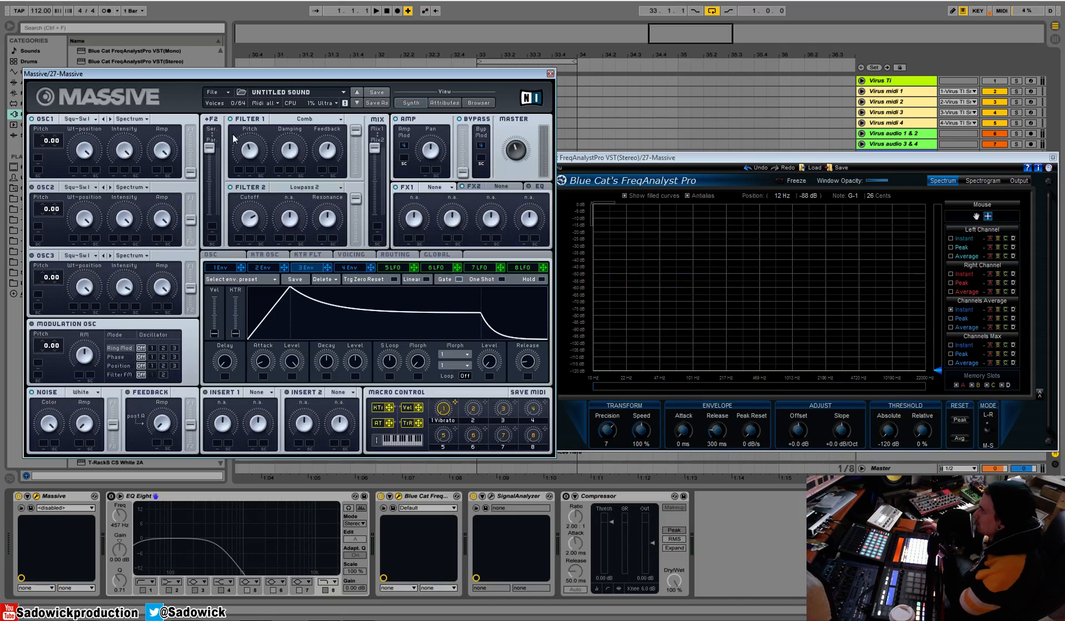
{"action": "left_click_drag", "start_coordinate": [189, 173], "coordinate": [253, 130]}
{"action": "left_click_drag", "start_coordinate": [377, 183], "coordinate": [375, 217]}
Step: Adjust Filter 2's cutoff and blend the filter mix between Mix1 and Mix2, nearer to Mix2
{"action": "left_click_drag", "start_coordinate": [250, 219], "coordinate": [246, 249]}
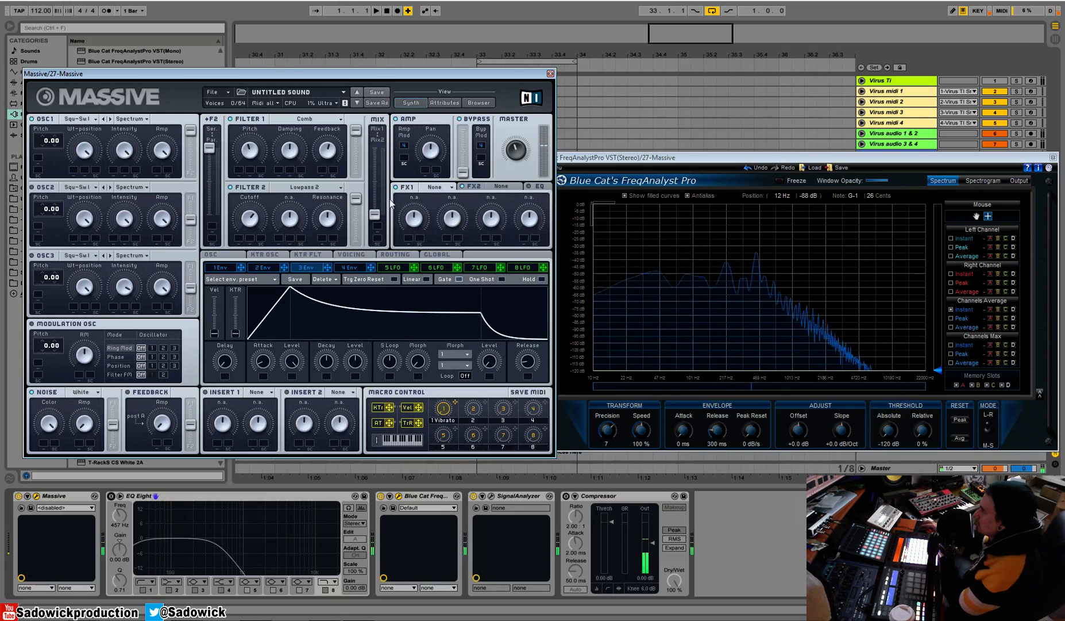
{"action": "left_click_drag", "start_coordinate": [373, 215], "coordinate": [374, 200]}
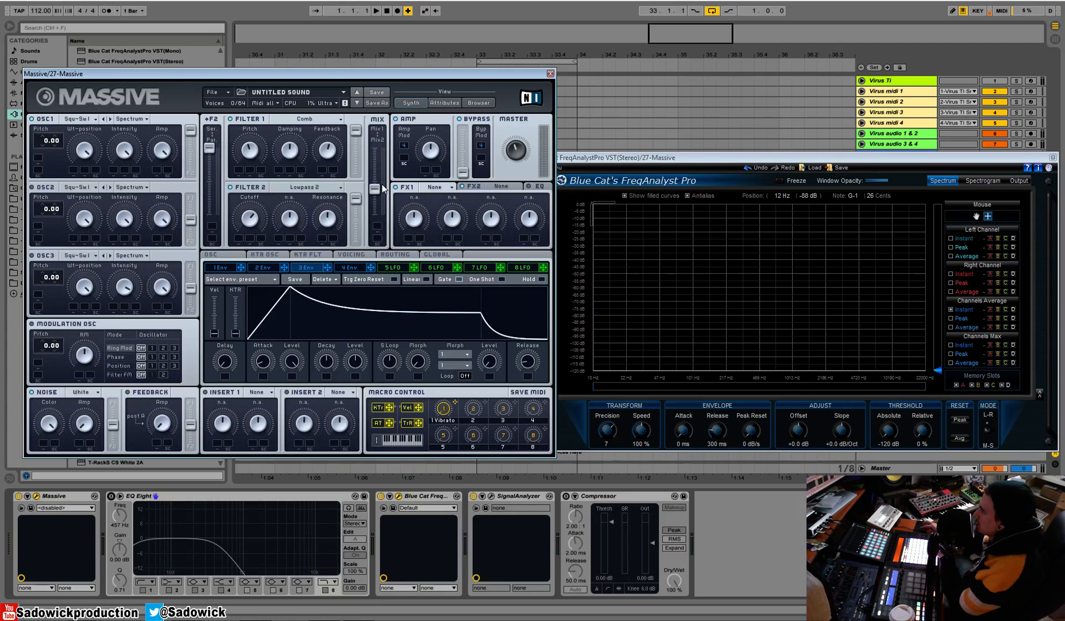
{"action": "mouse_move", "coordinate": [384, 188]}
{"action": "left_mouse_down"}
{"action": "mouse_move", "coordinate": [381, 222]}
{"action": "mouse_move", "coordinate": [381, 198]}
{"action": "left_mouse_up"}
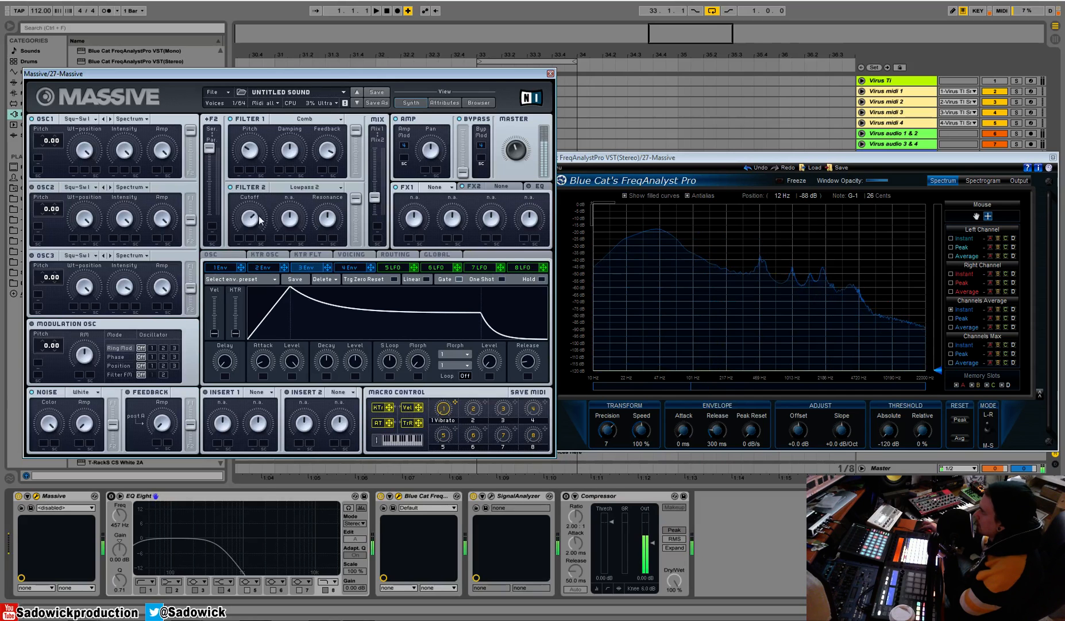
Step: Change Filter 2's type to Scream, adjusting its controls and fine-tuning the filter mix
{"action": "left_click", "coordinate": [308, 187]}
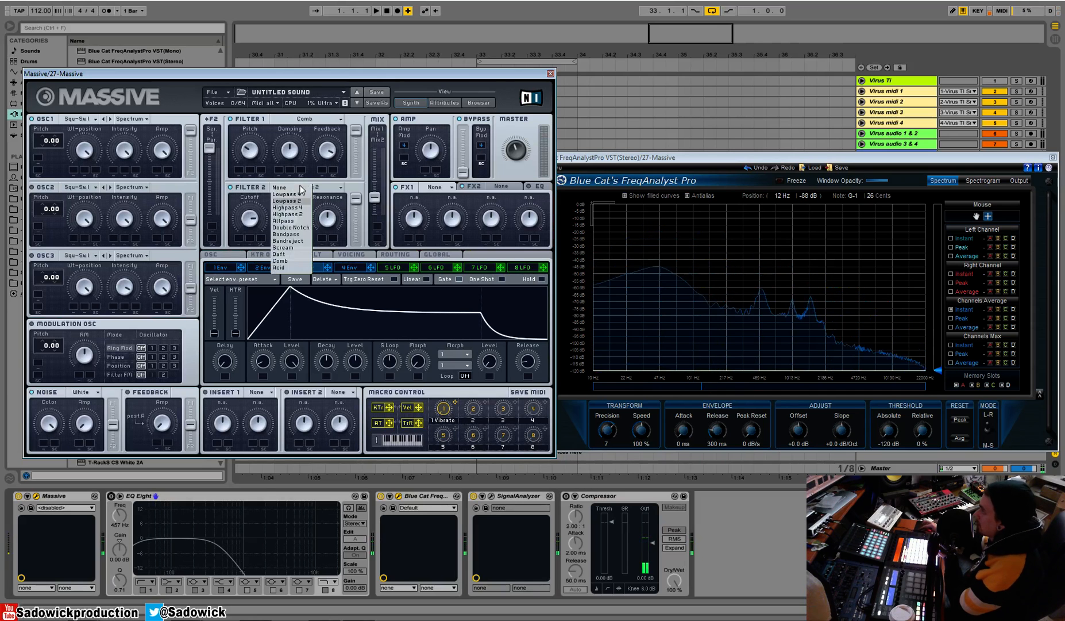
{"action": "left_click", "coordinate": [291, 247]}
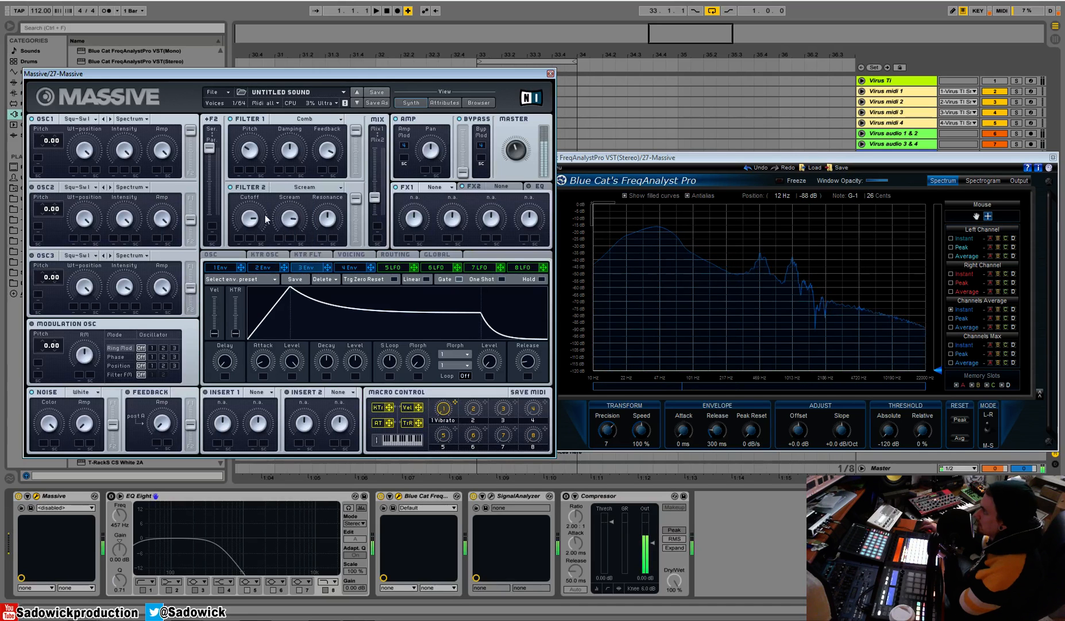
{"action": "mouse_move", "coordinate": [369, 212]}
{"action": "left_mouse_down"}
{"action": "mouse_move", "coordinate": [371, 234]}
{"action": "mouse_move", "coordinate": [374, 220]}
{"action": "left_mouse_up"}
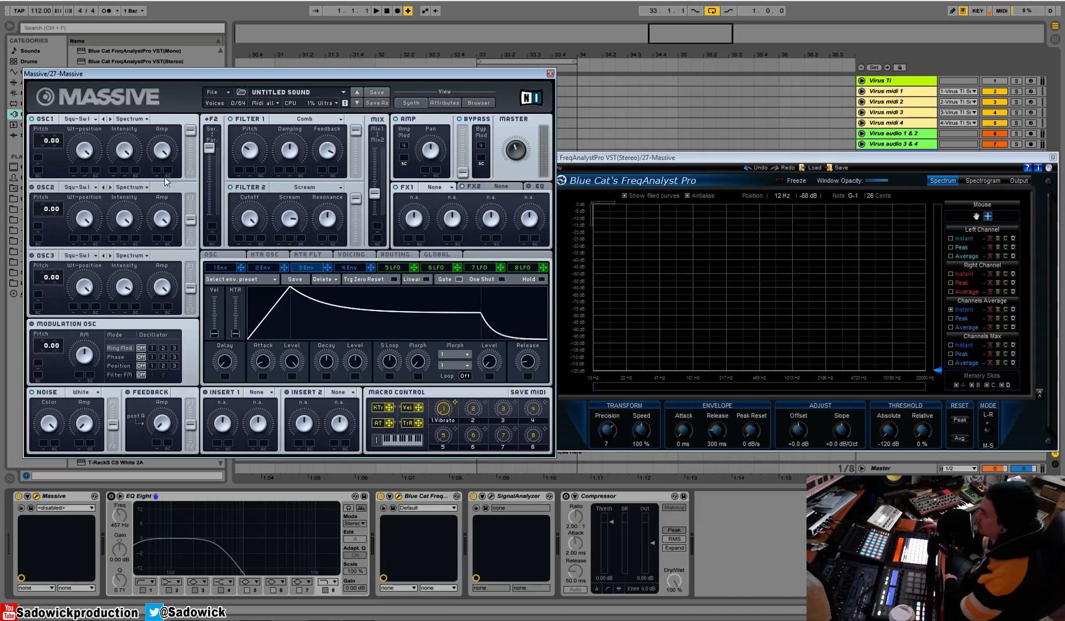
Step: Start a new sound and set Filter 1's type to Lowpass 4
{"action": "left_click_drag", "start_coordinate": [190, 131], "coordinate": [166, 138]}
{"action": "left_click", "coordinate": [217, 93]}
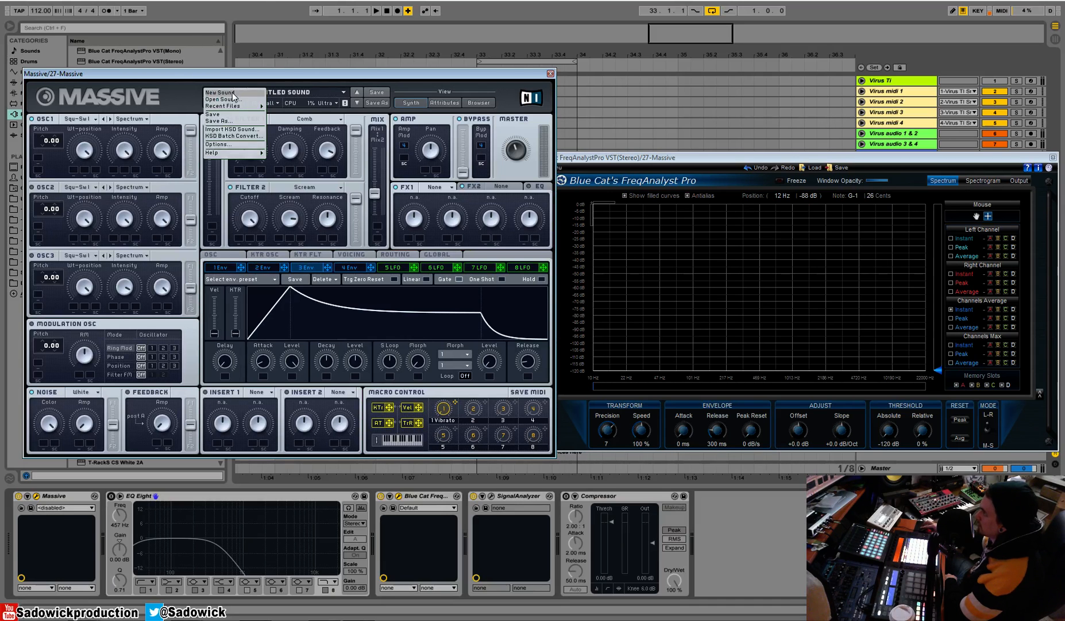
{"action": "left_click", "coordinate": [232, 93]}
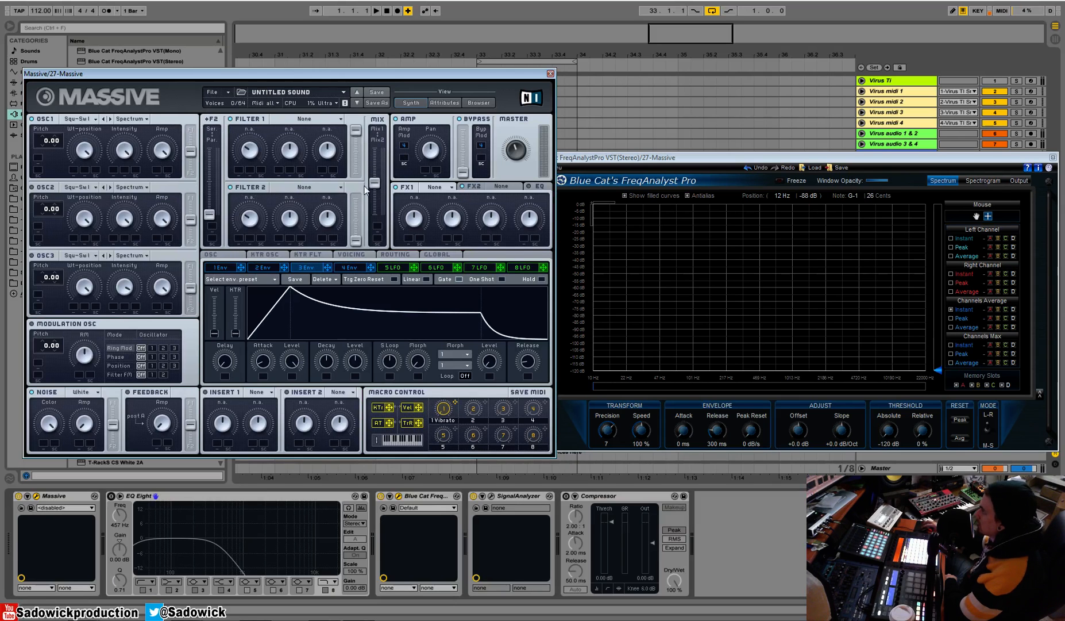
{"action": "left_click", "coordinate": [289, 119]}
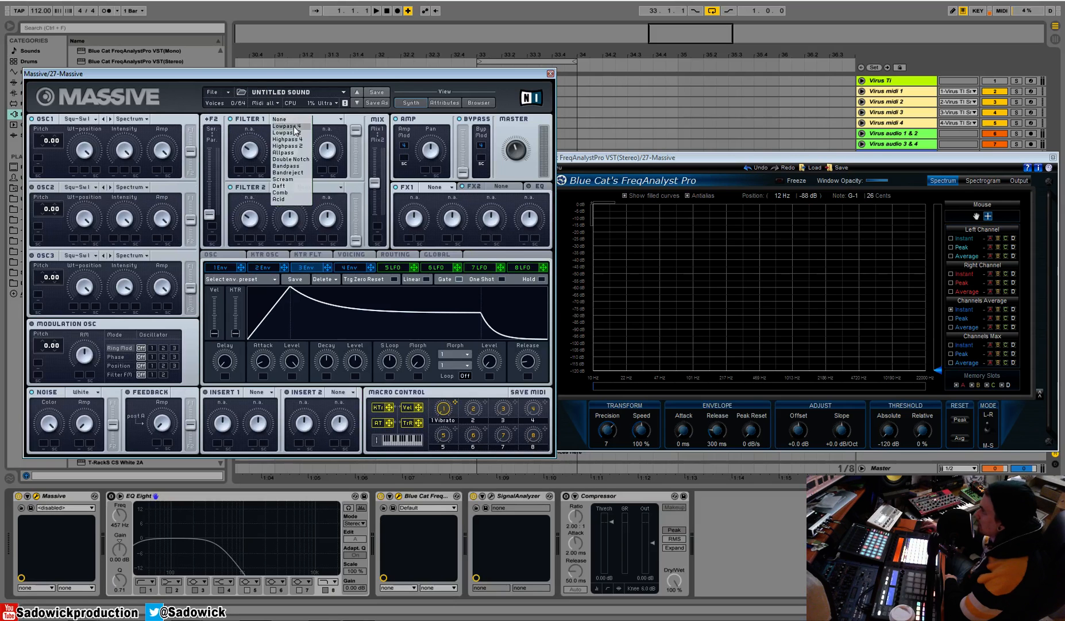
{"action": "left_click", "coordinate": [294, 126]}
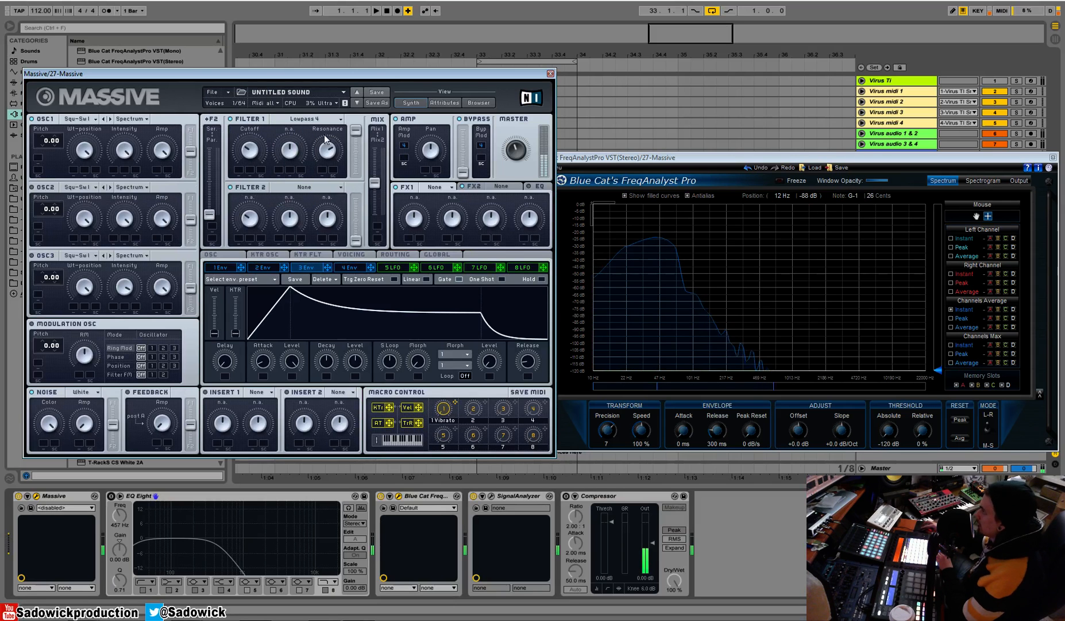
Step: Set Filter 2's type to Scream, adjust its controls and raise its output, and sweep the filter mix from Mix2 to Mix1
{"action": "left_click", "coordinate": [304, 187]}
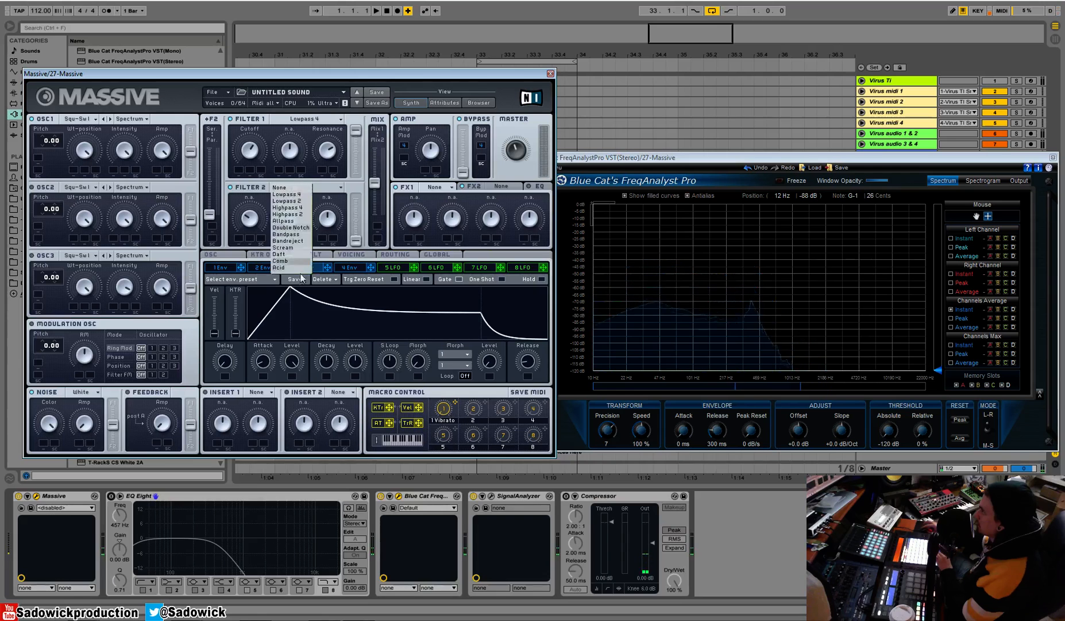
{"action": "left_click", "coordinate": [294, 248]}
{"action": "left_click_drag", "start_coordinate": [294, 225], "coordinate": [251, 199]}
{"action": "left_click_drag", "start_coordinate": [329, 220], "coordinate": [330, 198]}
{"action": "left_click_drag", "start_coordinate": [357, 240], "coordinate": [356, 199]}
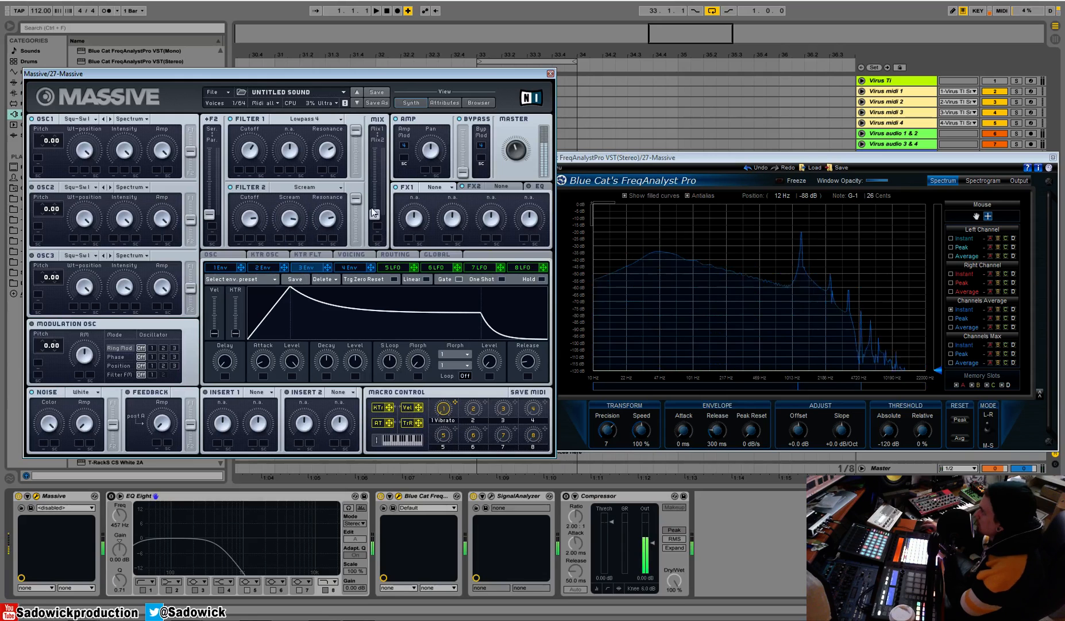
{"action": "left_click_drag", "start_coordinate": [375, 214], "coordinate": [377, 162]}
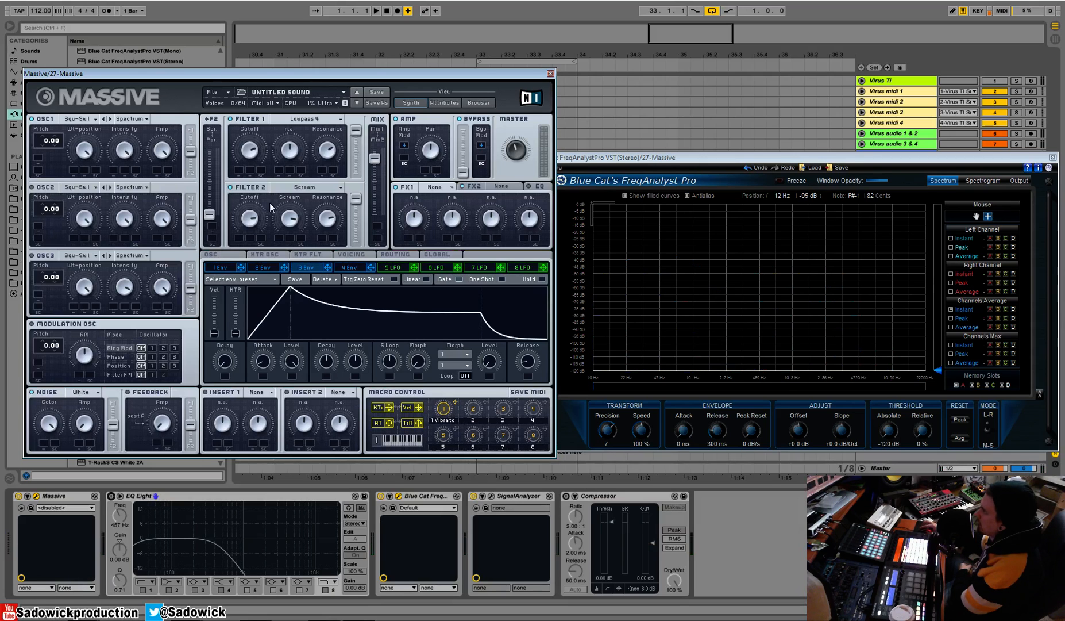
Step: Switch the filter routing fully to serial with the mix centred, and route OSC 1 fully to Filter 1
{"action": "left_click_drag", "start_coordinate": [210, 214], "coordinate": [219, 94]}
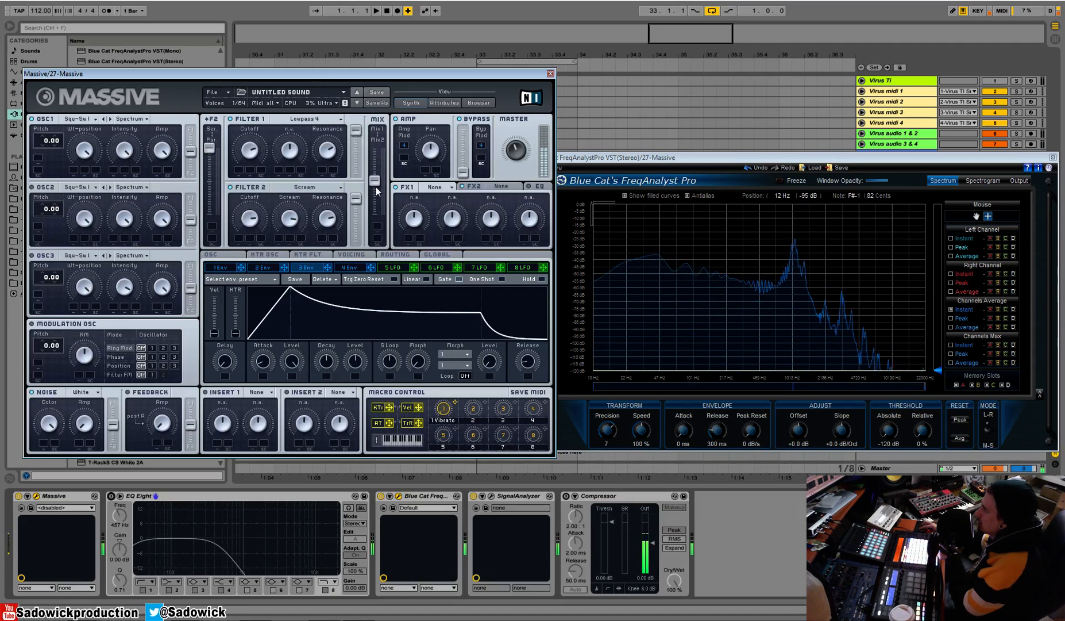
{"action": "mouse_move", "coordinate": [208, 150]}
{"action": "left_mouse_down"}
{"action": "mouse_move", "coordinate": [216, 263]}
{"action": "mouse_move", "coordinate": [207, 144]}
{"action": "left_mouse_up"}
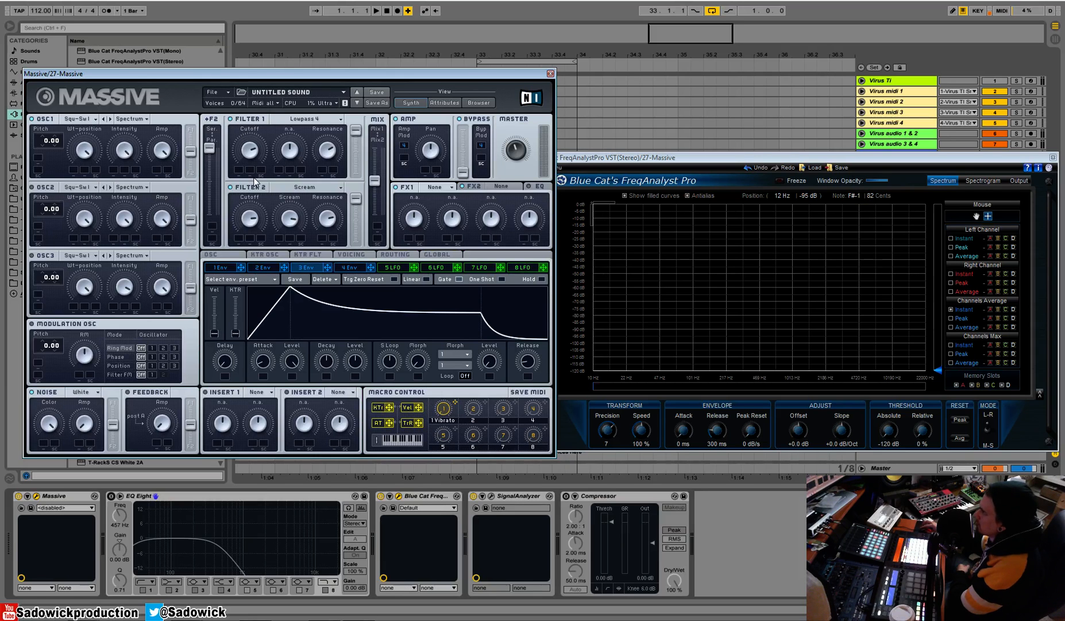
{"action": "left_click_drag", "start_coordinate": [191, 151], "coordinate": [190, 3]}
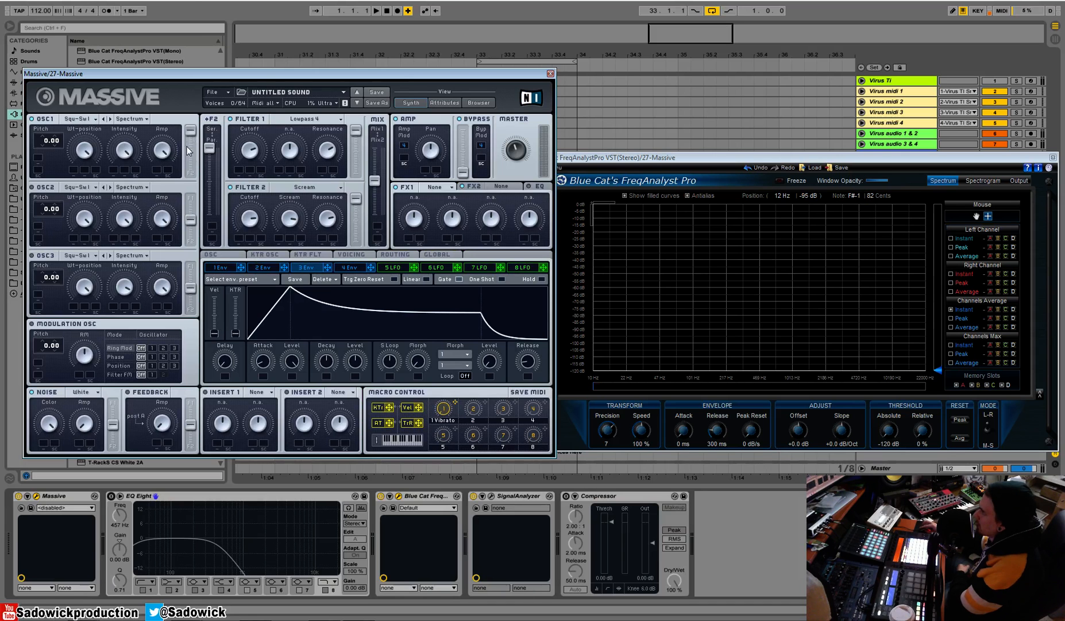